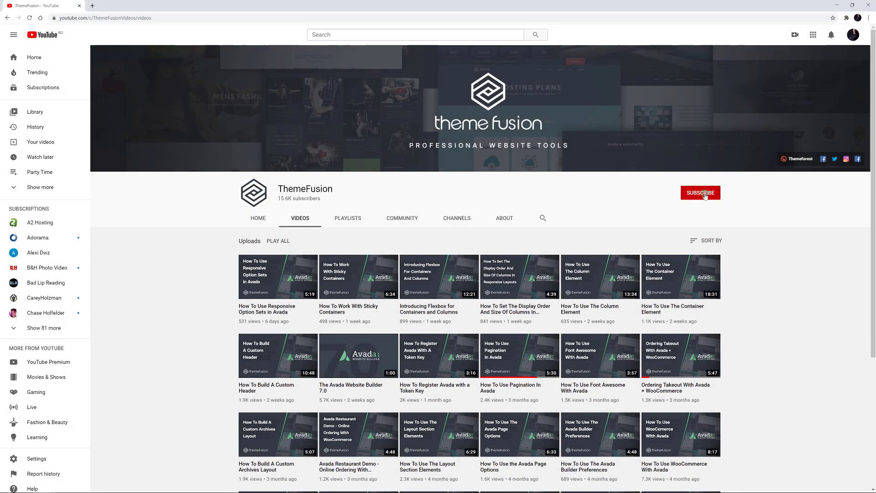
Subscribe to the ThemeFusion YouTube channel with all notifications turned on
{"action": "left_click", "coordinate": [705, 197]}
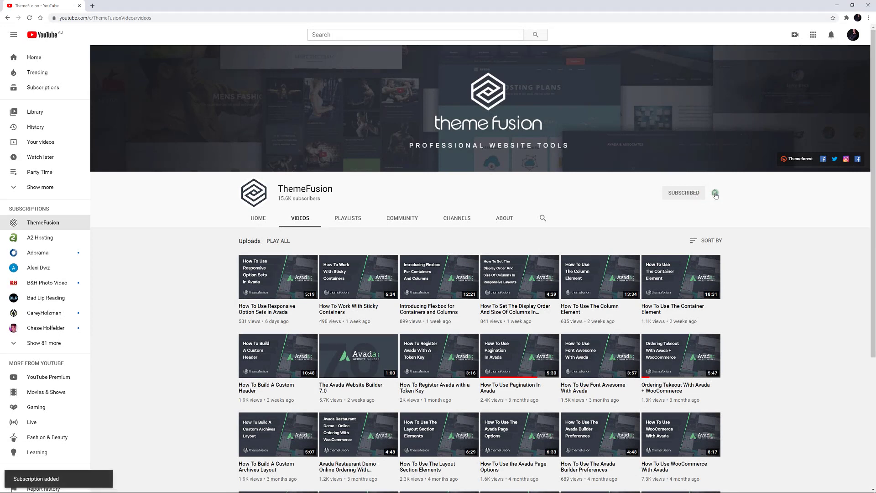
{"action": "left_click", "coordinate": [714, 192]}
{"action": "left_click", "coordinate": [719, 210]}
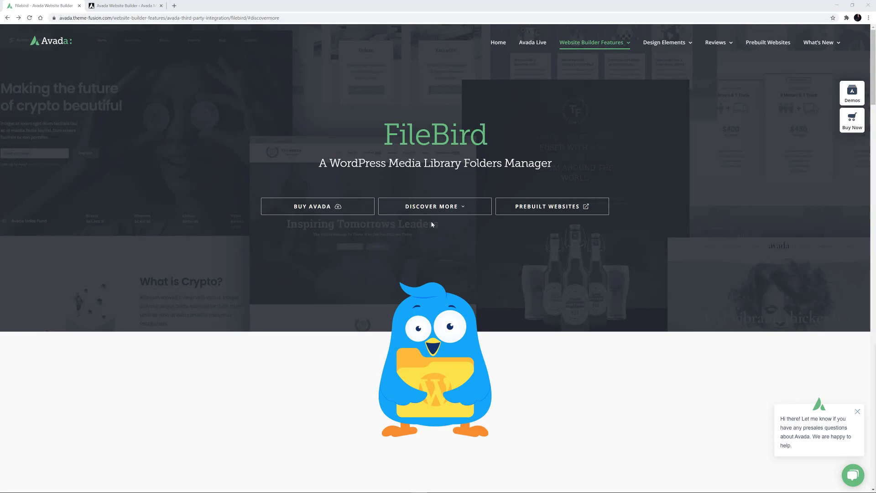
Read the FileBird Media Library Folders section, then return to the WordPress Avada dashboard
{"action": "left_click", "coordinate": [438, 207]}
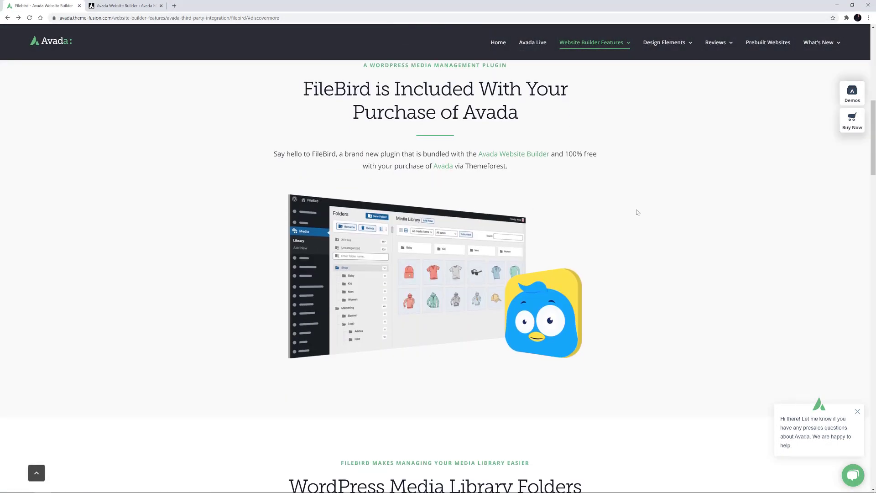
{"action": "scroll", "coordinate": [638, 212], "scroll_direction": "down", "scroll_amount": 6}
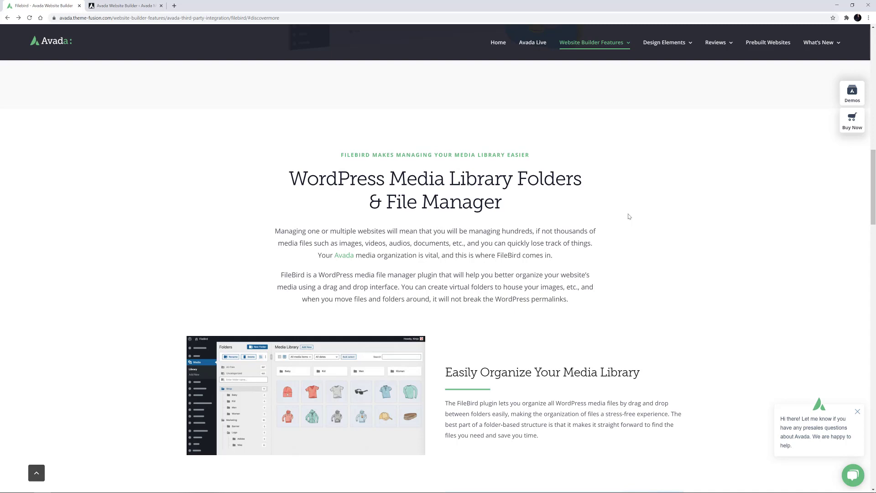
{"action": "left_click", "coordinate": [119, 6]}
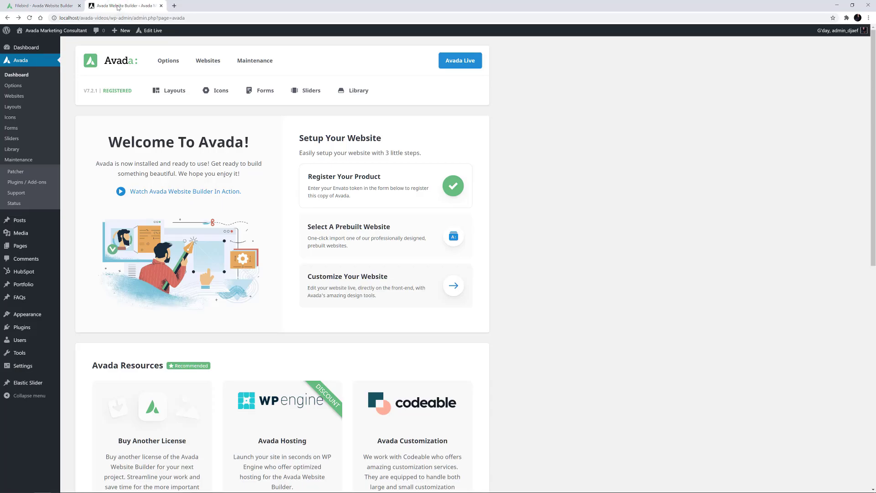
Install FileBird from Avada's Plugins / Add-ons page and go to Media > Library
{"action": "left_click", "coordinate": [19, 182]}
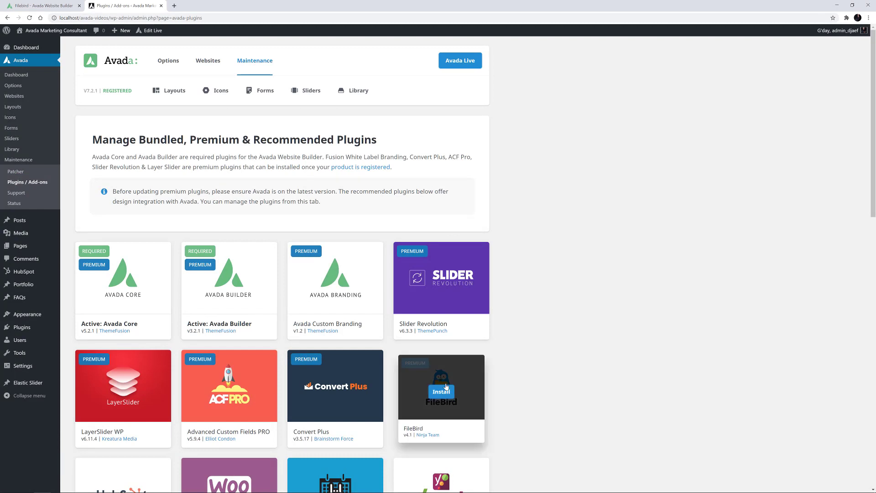
{"action": "left_click", "coordinate": [441, 393]}
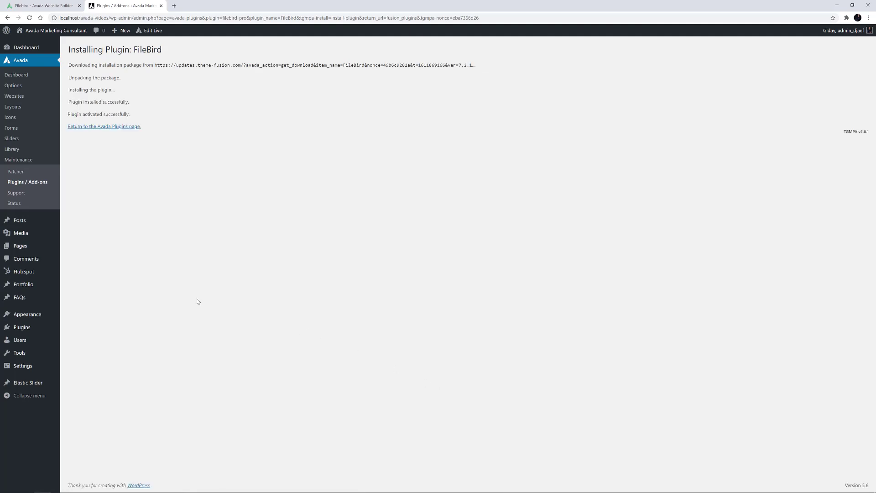
{"action": "left_click", "coordinate": [27, 233]}
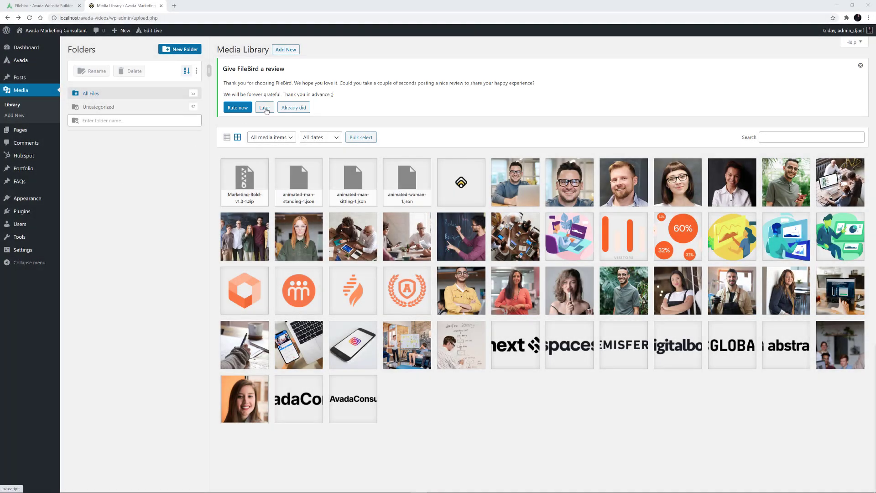
Postpone the FileBird review notice and widen the Folders panel slightly
{"action": "left_click", "coordinate": [265, 107]}
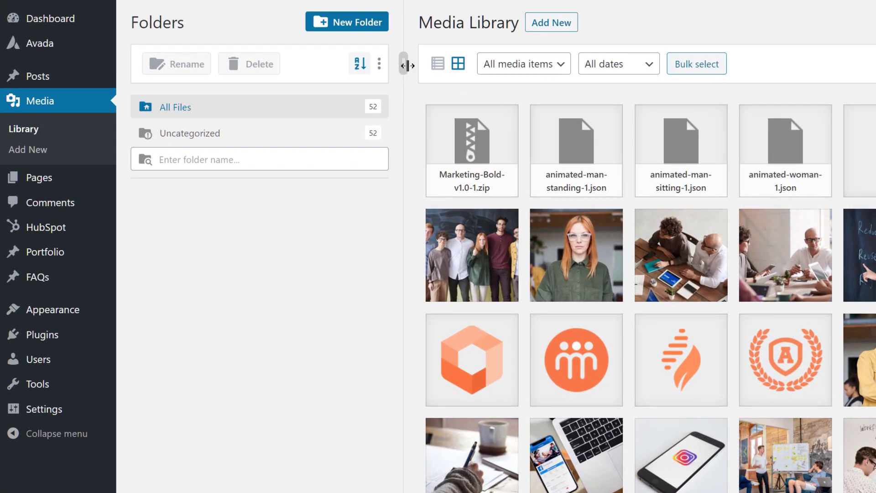
{"action": "mouse_move", "coordinate": [406, 65]}
{"action": "left_mouse_down"}
{"action": "mouse_move", "coordinate": [440, 64]}
{"action": "mouse_move", "coordinate": [415, 64]}
{"action": "left_mouse_up"}
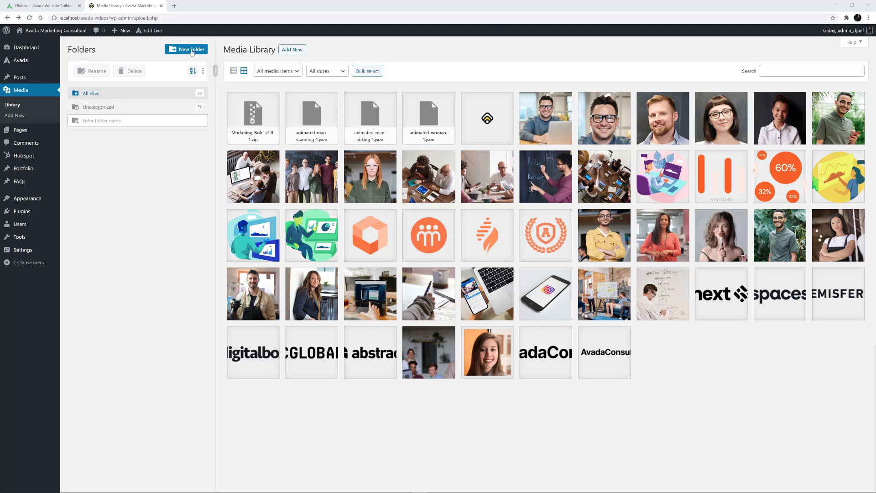
Create the People, Logos and Animations folders
{"action": "left_click", "coordinate": [192, 49]}
{"action": "type", "text": "People"}
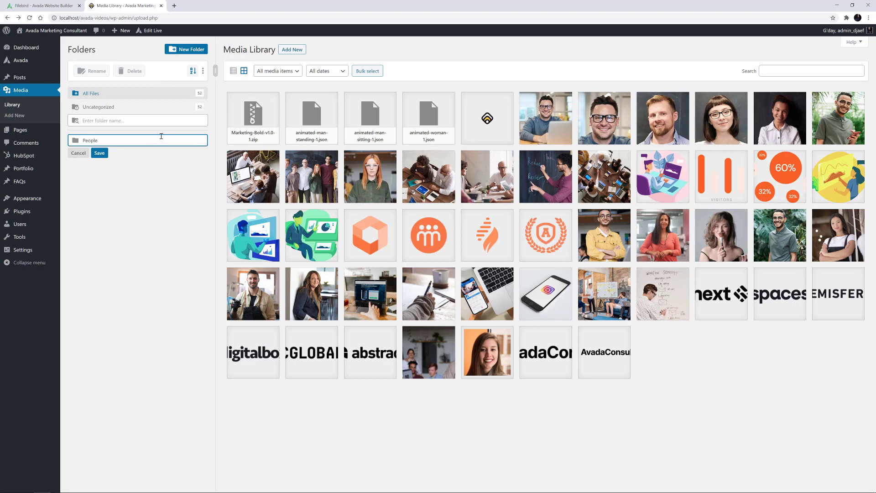
{"action": "key", "text": "Return"}
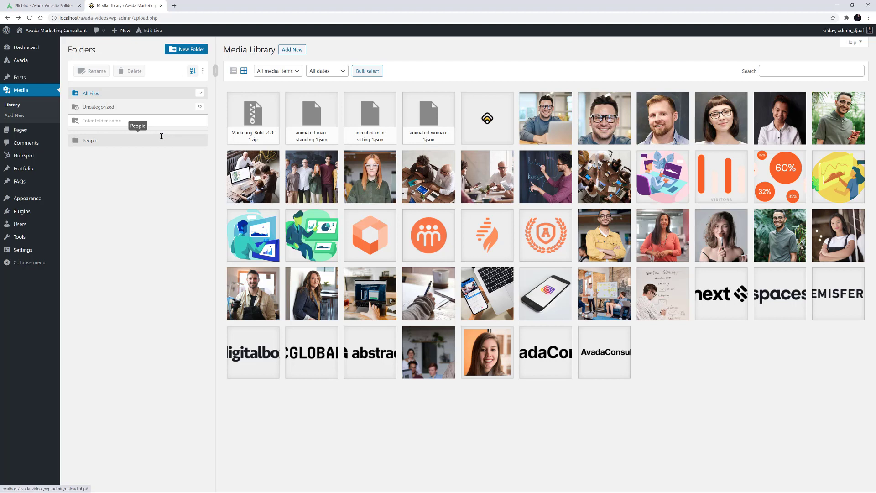
{"action": "left_click", "coordinate": [189, 48]}
{"action": "type", "text": "Logos"}
{"action": "key", "text": "Return"}
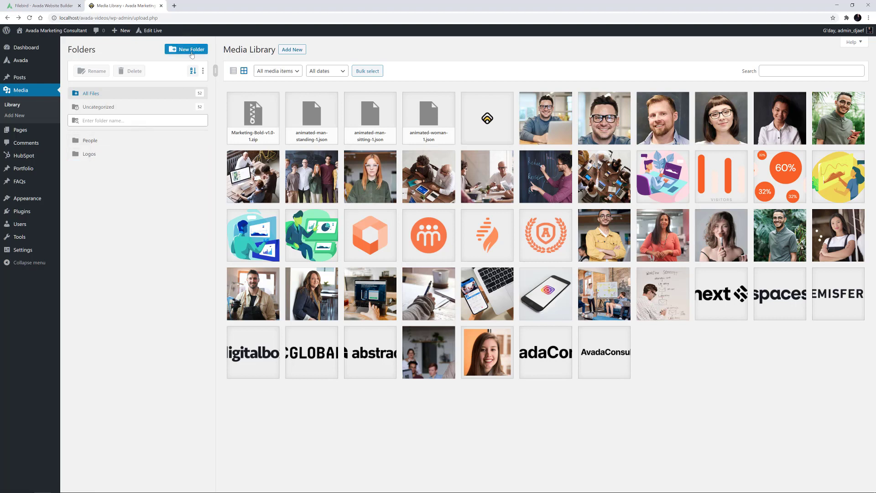
{"action": "left_click", "coordinate": [191, 50]}
{"action": "type", "text": "Animations"}
{"action": "key", "text": "Return"}
Add the Graphics and Office images folders
{"action": "left_click", "coordinate": [187, 51]}
{"action": "type", "text": "Graphics"}
{"action": "key", "text": "Return"}
{"action": "left_click", "coordinate": [187, 52]}
{"action": "type", "text": "Office images"}
{"action": "key", "text": "Return"}
Move the People folder below Office images to the bottom of the list
{"action": "right_click", "coordinate": [143, 141]}
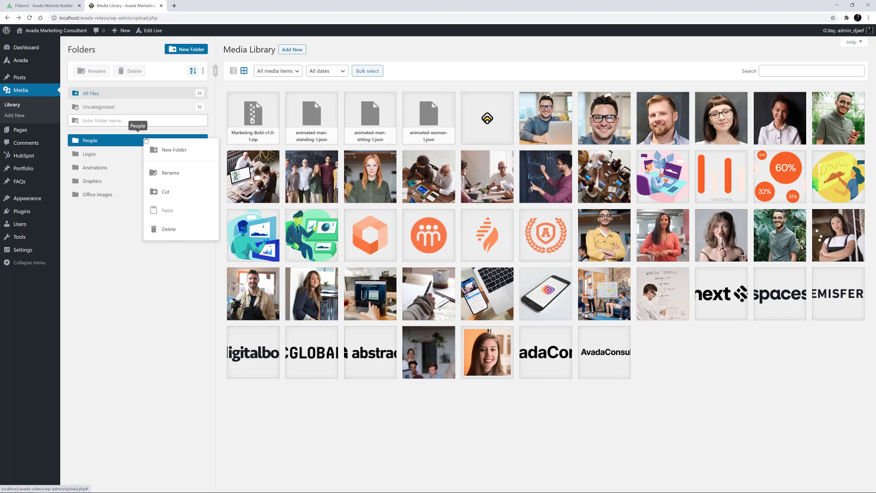
{"action": "left_click", "coordinate": [121, 219]}
{"action": "left_click_drag", "start_coordinate": [116, 144], "coordinate": [120, 201]}
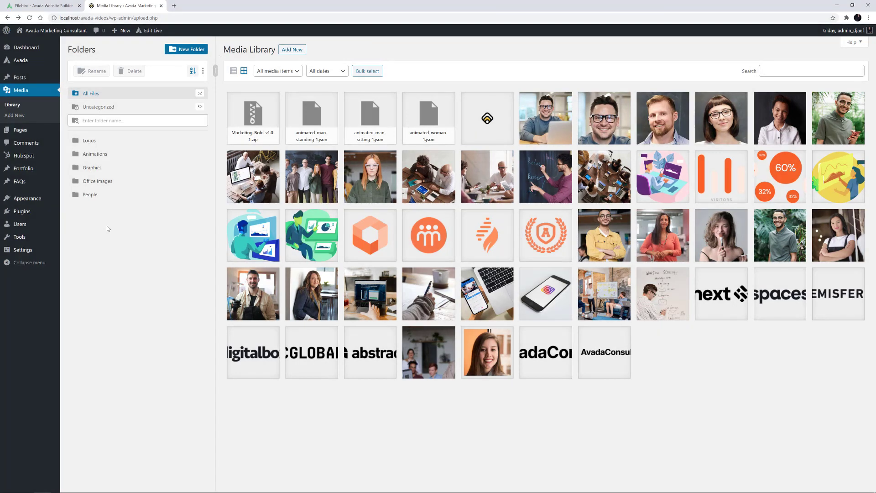
{"action": "left_click", "coordinate": [191, 71]}
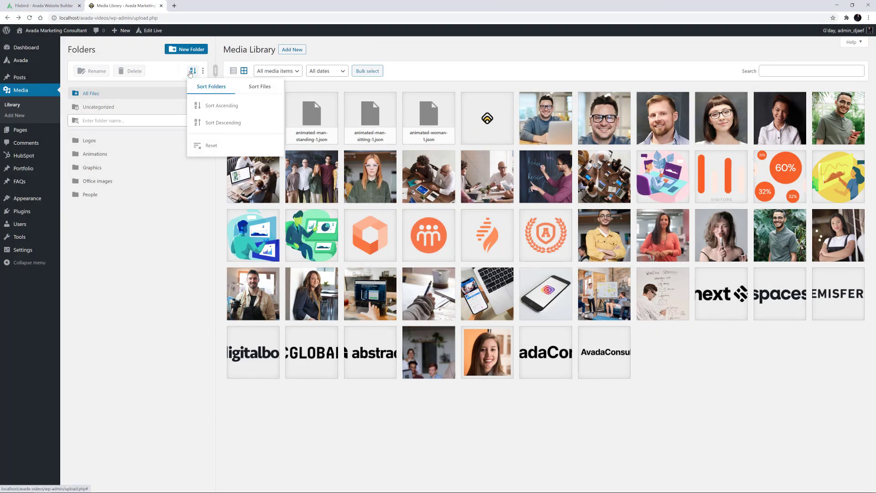
{"action": "left_click", "coordinate": [259, 90]}
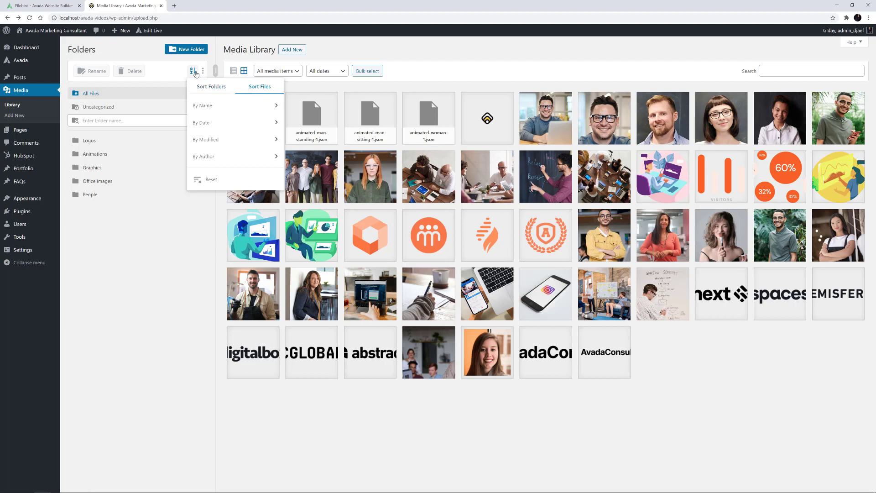
{"action": "left_click", "coordinate": [193, 72]}
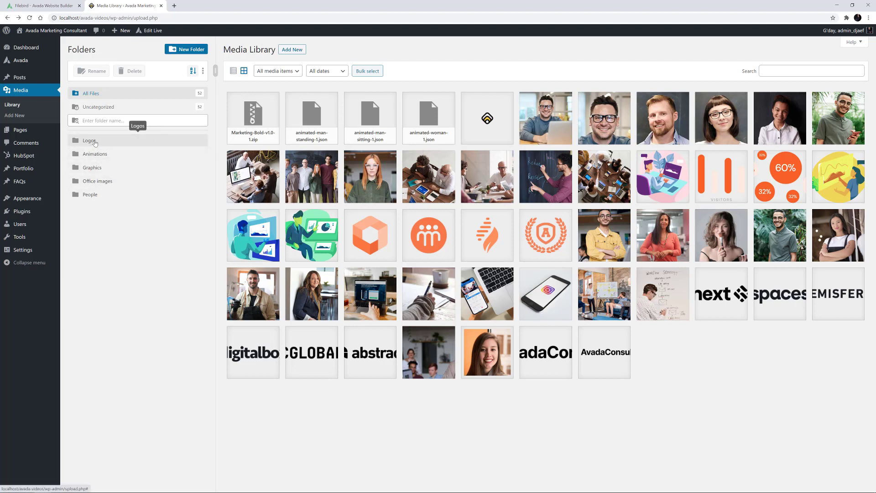
Nest the Logos folder inside the Graphics folder
{"action": "mouse_move", "coordinate": [94, 143]}
{"action": "left_mouse_down"}
{"action": "mouse_move", "coordinate": [98, 169]}
{"action": "mouse_move", "coordinate": [101, 157]}
{"action": "left_mouse_up"}
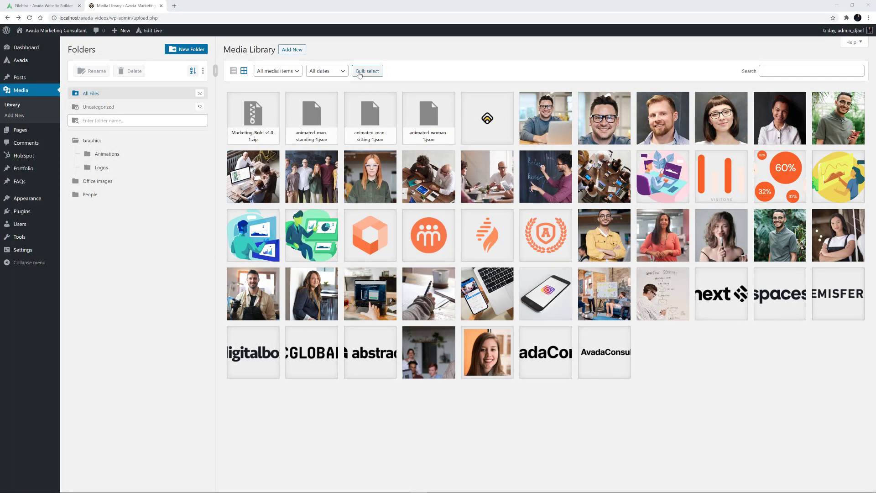
Bulk-select the people photos and move them into the People folder
{"action": "left_click", "coordinate": [359, 73]}
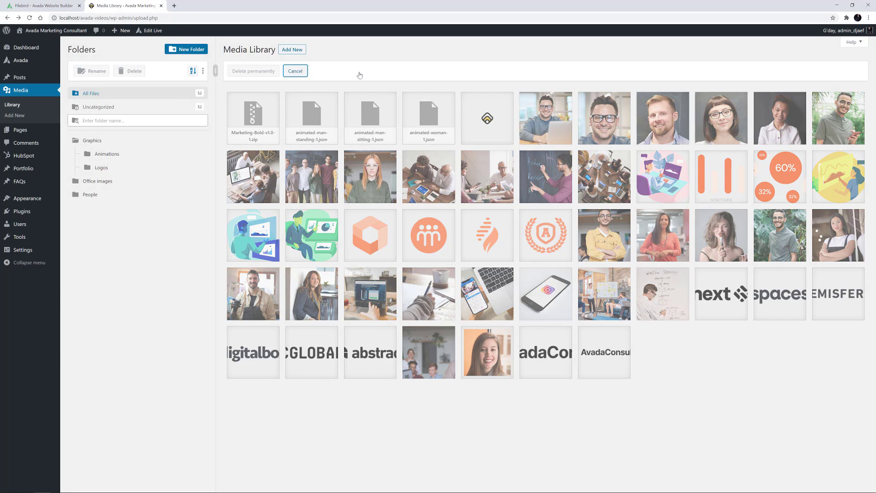
{"action": "left_click", "coordinate": [541, 122]}
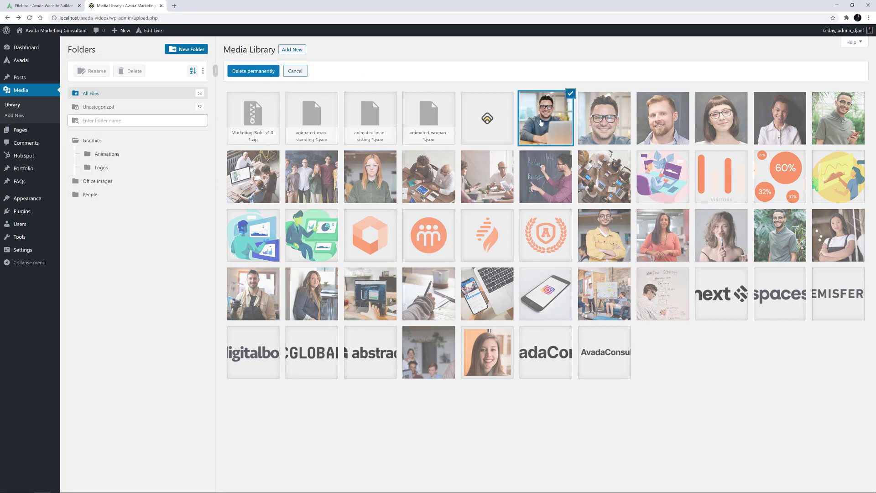
{"action": "left_click", "coordinate": [552, 182], "text": "shift"}
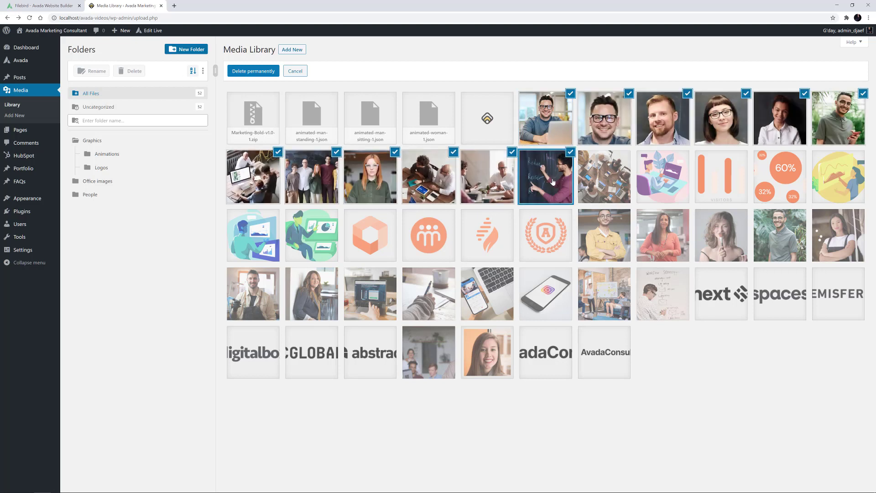
{"action": "left_click", "coordinate": [594, 241]}
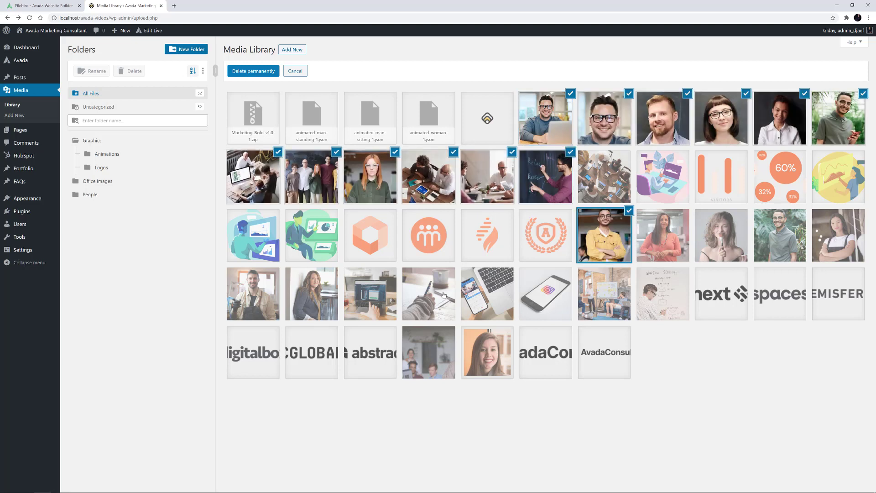
{"action": "left_click", "coordinate": [310, 294], "text": "shift"}
{"action": "left_click", "coordinate": [604, 299]}
{"action": "left_click", "coordinate": [663, 310]}
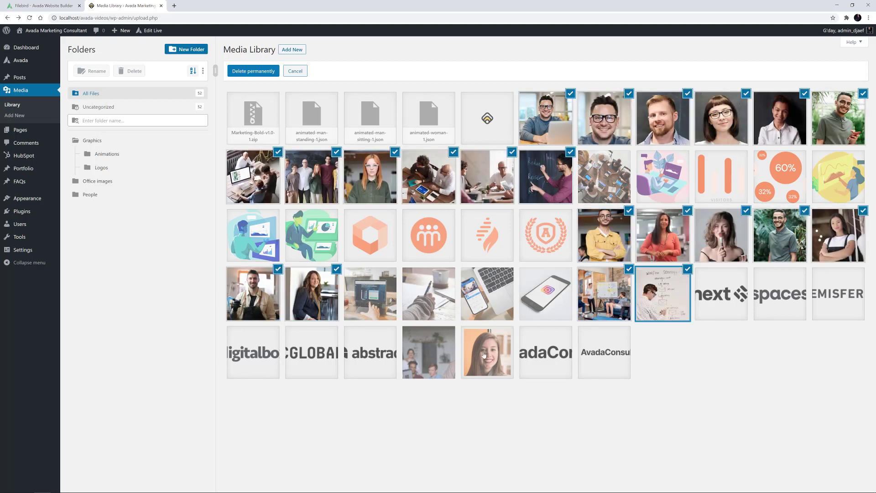
{"action": "left_click", "coordinate": [486, 355]}
{"action": "left_click", "coordinate": [429, 358]}
{"action": "left_click_drag", "start_coordinate": [432, 357], "coordinate": [115, 193]}
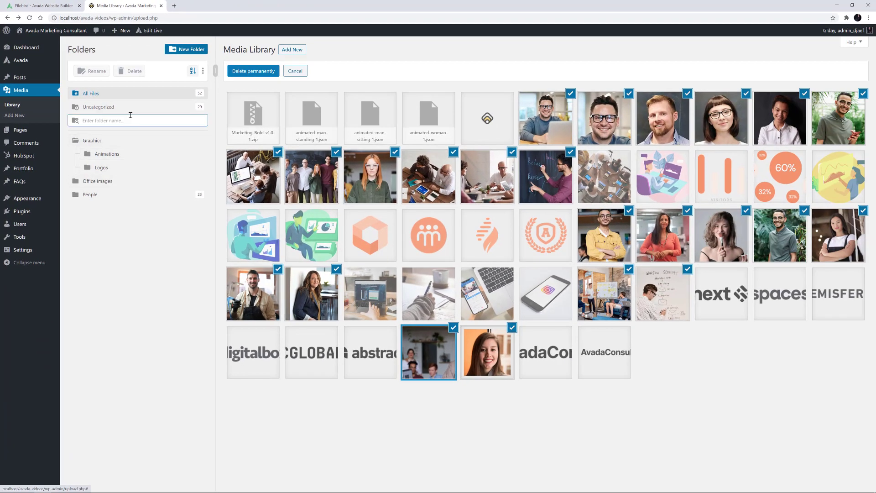
Show uncategorized files and move the three animation json files into Animations
{"action": "left_click", "coordinate": [211, 175]}
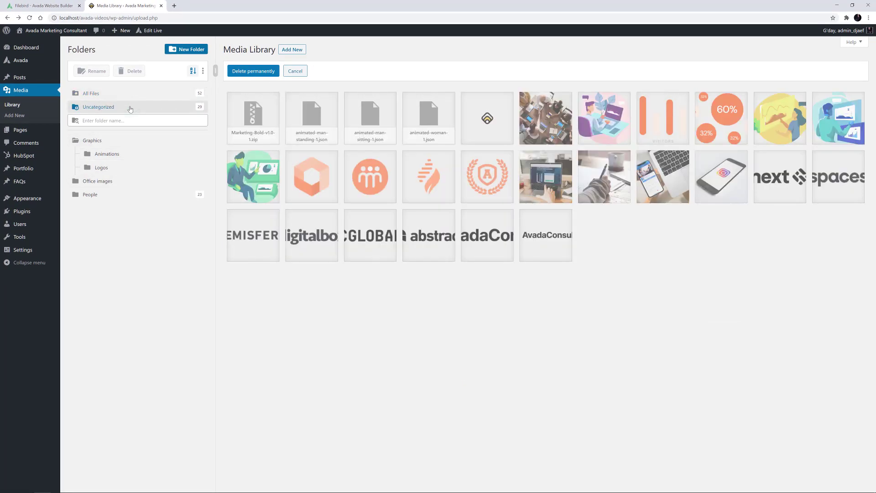
{"action": "left_click", "coordinate": [320, 118]}
{"action": "left_click", "coordinate": [379, 119]}
{"action": "left_click", "coordinate": [418, 122]}
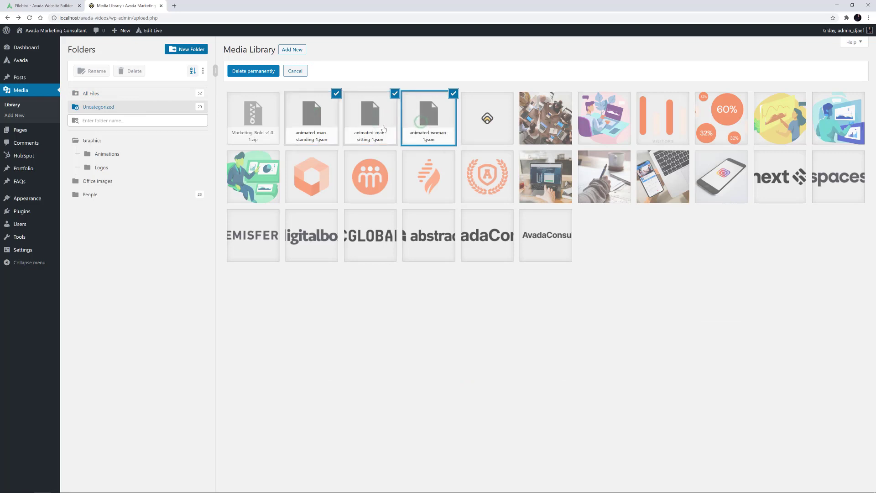
{"action": "left_click_drag", "start_coordinate": [319, 123], "coordinate": [114, 156]}
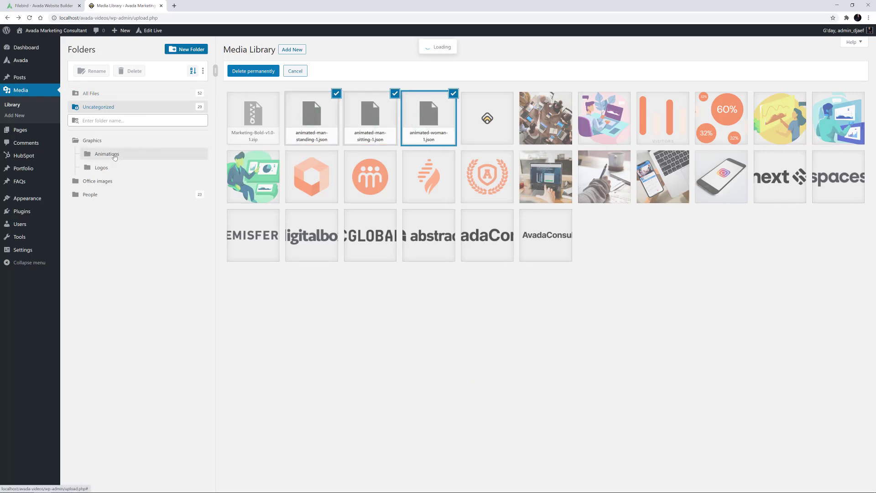
Move the five office photos into Office images
{"action": "left_click", "coordinate": [367, 114]}
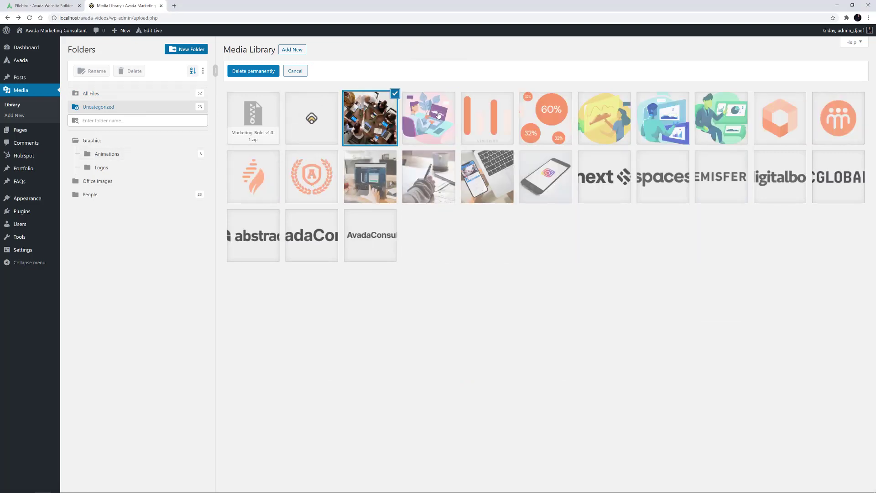
{"action": "left_click", "coordinate": [378, 176]}
{"action": "left_click", "coordinate": [418, 176]}
{"action": "left_click", "coordinate": [474, 176]}
{"action": "left_click", "coordinate": [543, 175]}
{"action": "left_click_drag", "start_coordinate": [395, 181], "coordinate": [102, 183]}
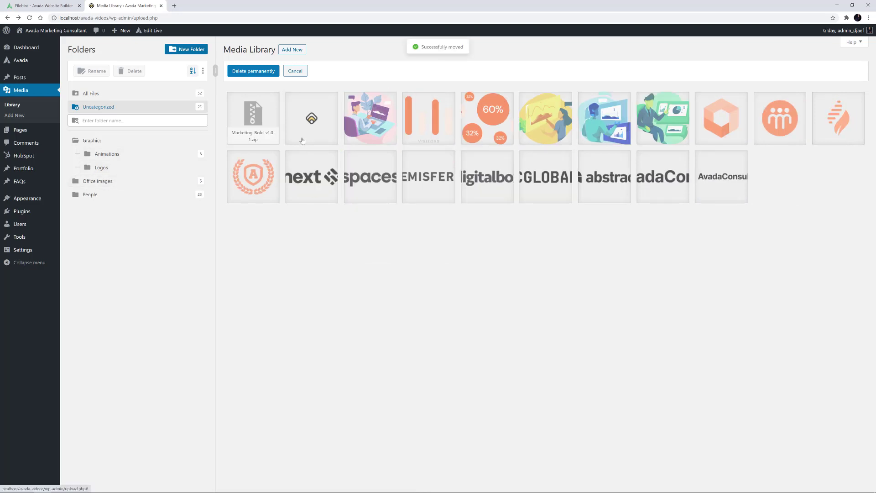
Move the six illustrations into the Graphics folder
{"action": "left_click", "coordinate": [366, 128]}
{"action": "left_click", "coordinate": [683, 123], "text": "shift"}
{"action": "left_click_drag", "start_coordinate": [534, 129], "coordinate": [88, 143]}
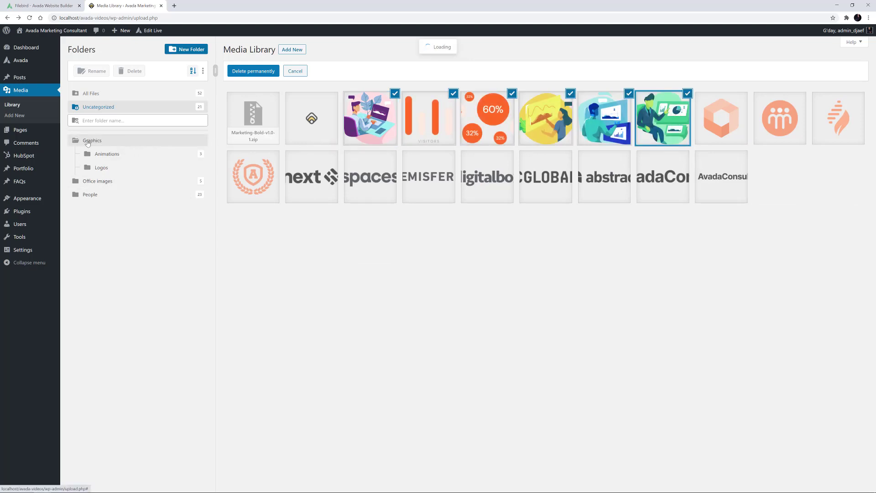
Move the 13 logos into the Logos folder and exit bulk selection
{"action": "left_click", "coordinate": [311, 119]}
{"action": "left_click", "coordinate": [362, 168], "text": "shift"}
{"action": "left_click_drag", "start_coordinate": [249, 174], "coordinate": [116, 167]}
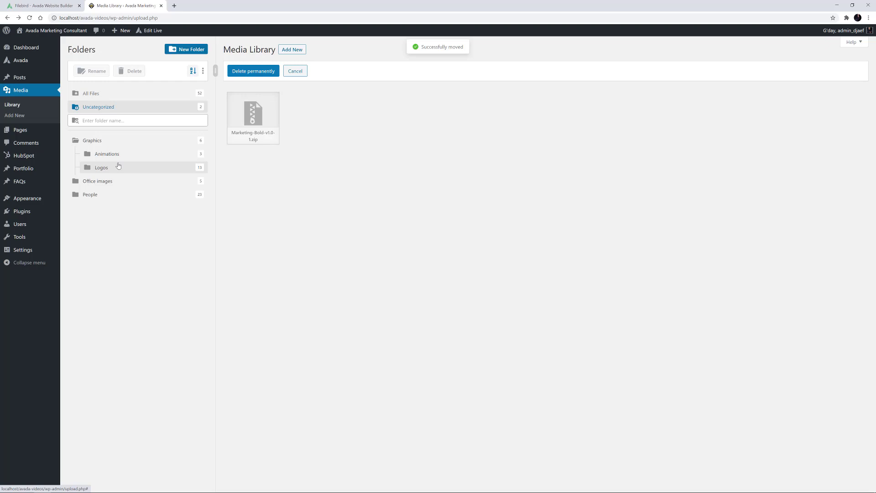
{"action": "left_click", "coordinate": [295, 71]}
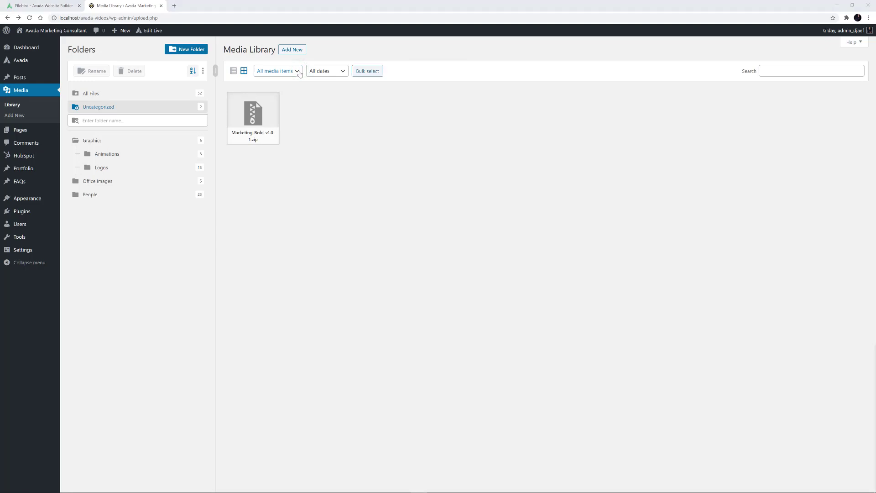
View All Files, then Graphics, Animations, Logos, Office images and People in turn
{"action": "left_click", "coordinate": [97, 94]}
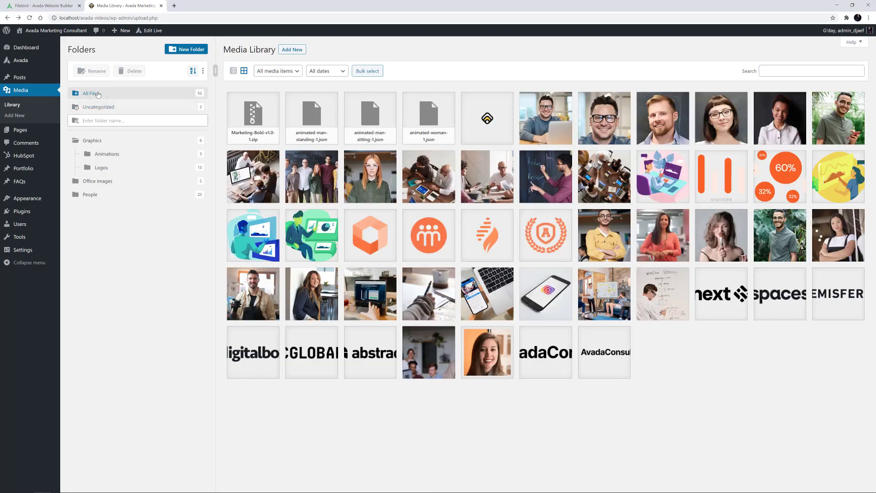
{"action": "left_click", "coordinate": [98, 142]}
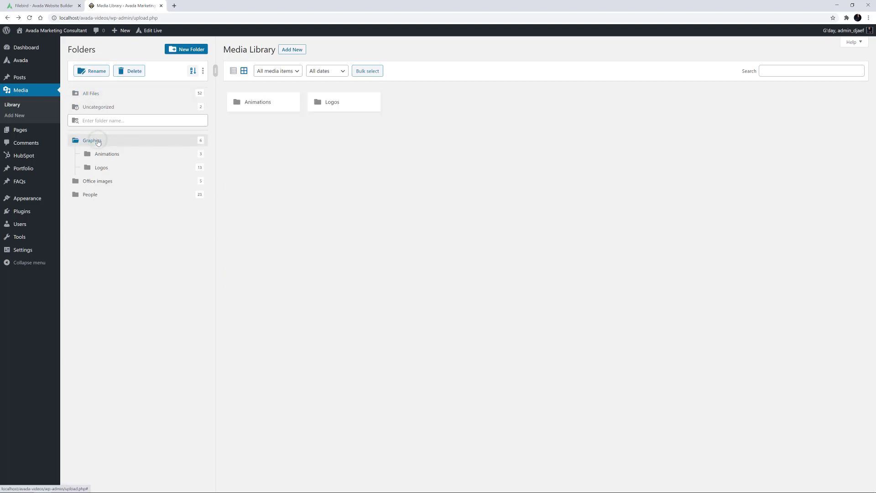
{"action": "left_click", "coordinate": [98, 155]}
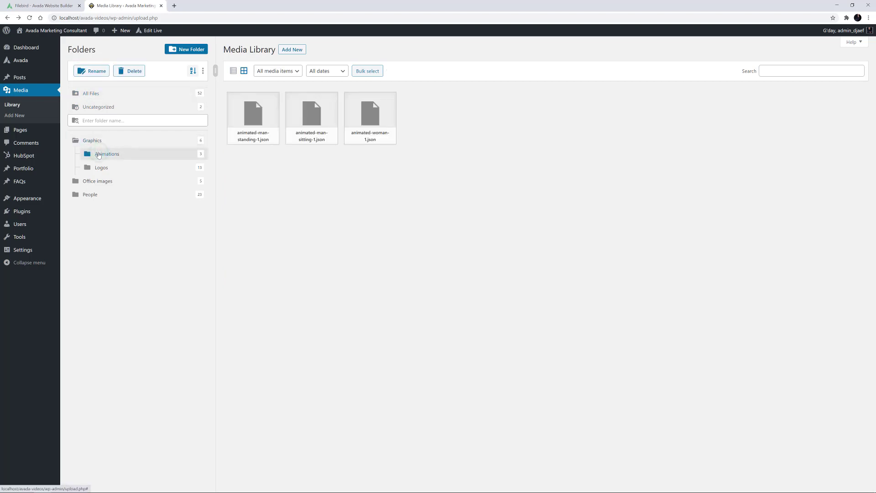
{"action": "left_click", "coordinate": [99, 169]}
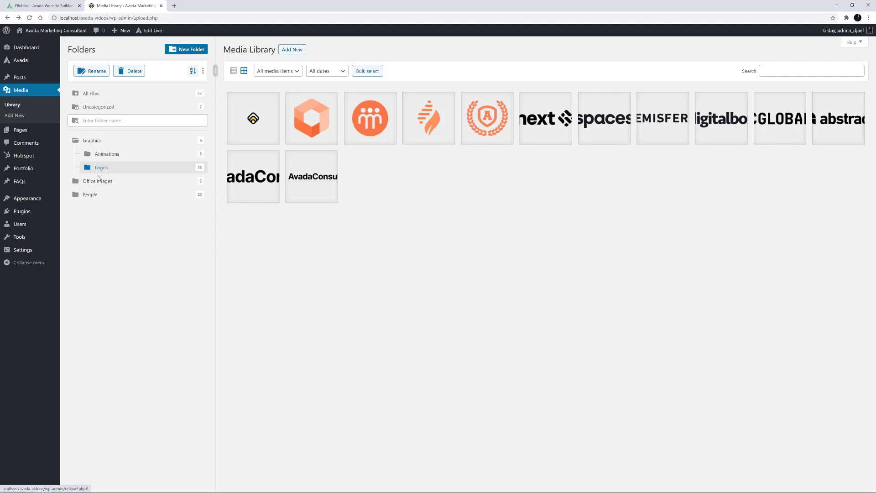
{"action": "left_click", "coordinate": [98, 182]}
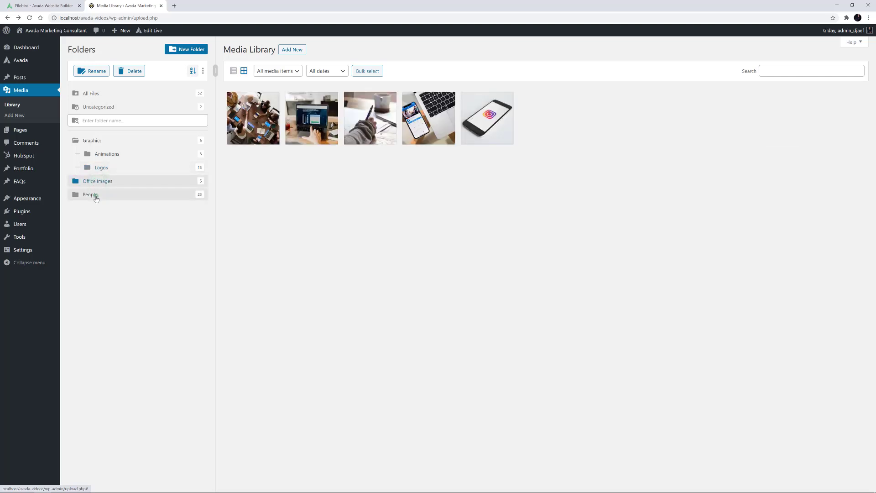
{"action": "left_click", "coordinate": [91, 195]}
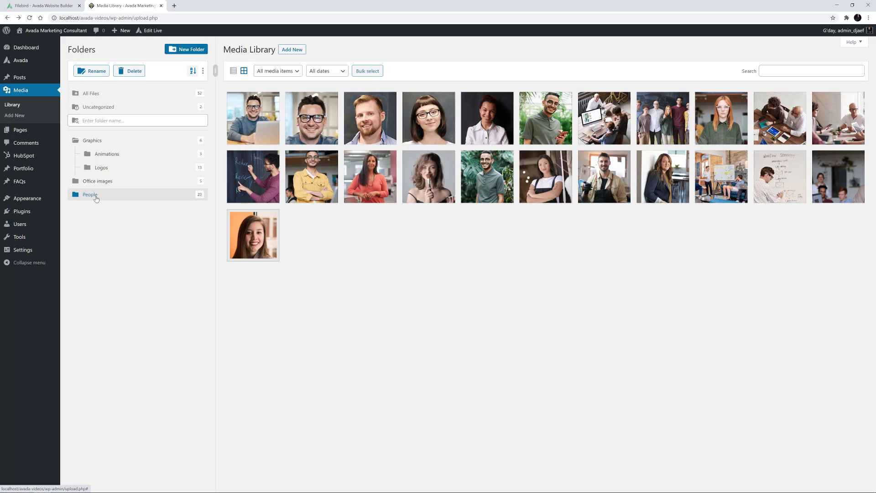
Upload charlie.jpg into the People folder and switch the library to list view
{"action": "left_click", "coordinate": [289, 52]}
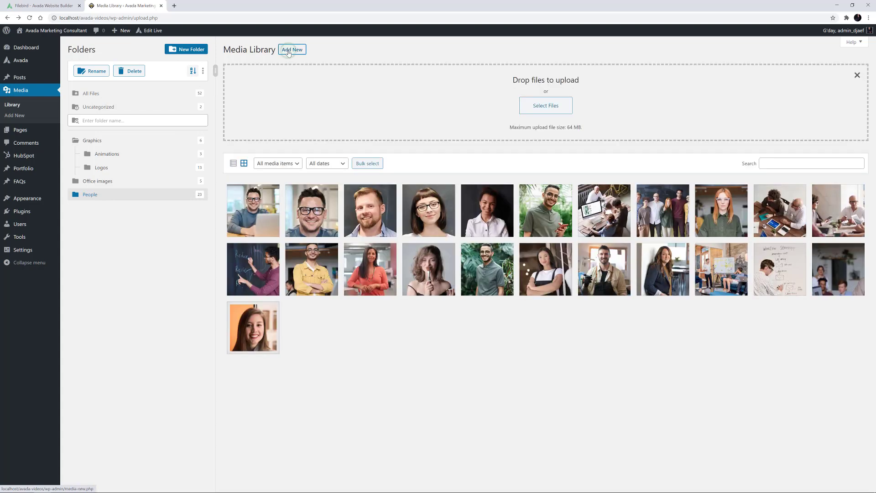
{"action": "left_click", "coordinate": [550, 106]}
{"action": "left_click", "coordinate": [548, 297]}
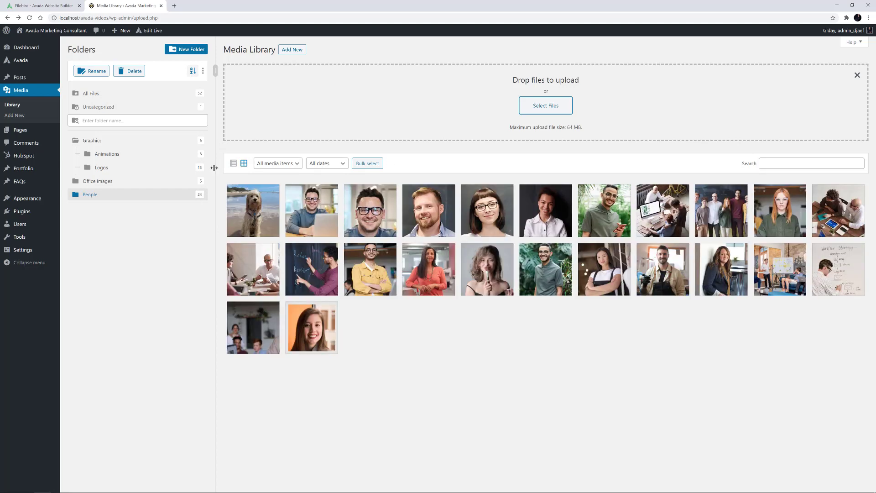
{"action": "left_click", "coordinate": [233, 163]}
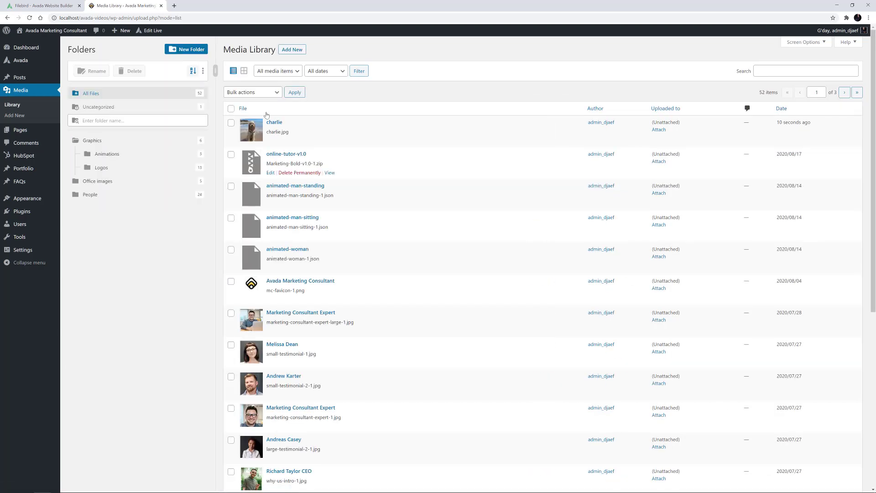
Check the upload page's folder choices without changing them, then return to the Media Library's thumbnail view
{"action": "left_click", "coordinate": [291, 50]}
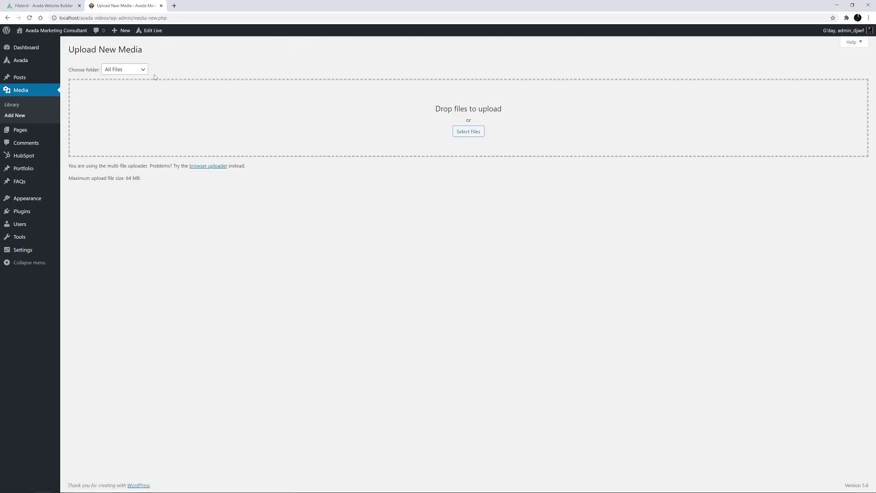
{"action": "left_click", "coordinate": [140, 70]}
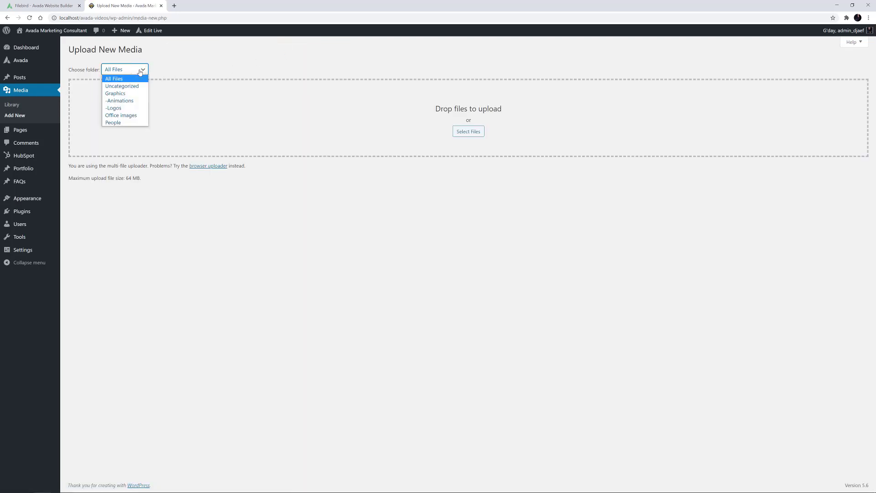
{"action": "left_click", "coordinate": [139, 71]}
{"action": "key", "text": "alt+Left"}
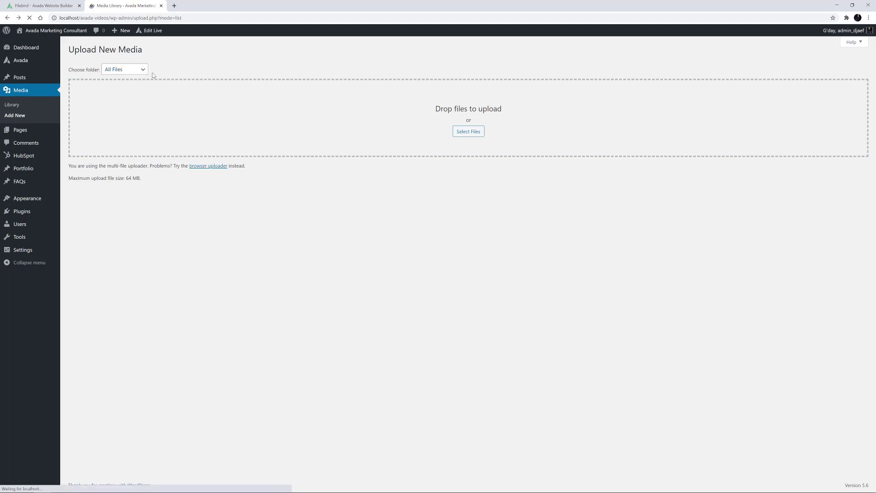
{"action": "left_click", "coordinate": [242, 75]}
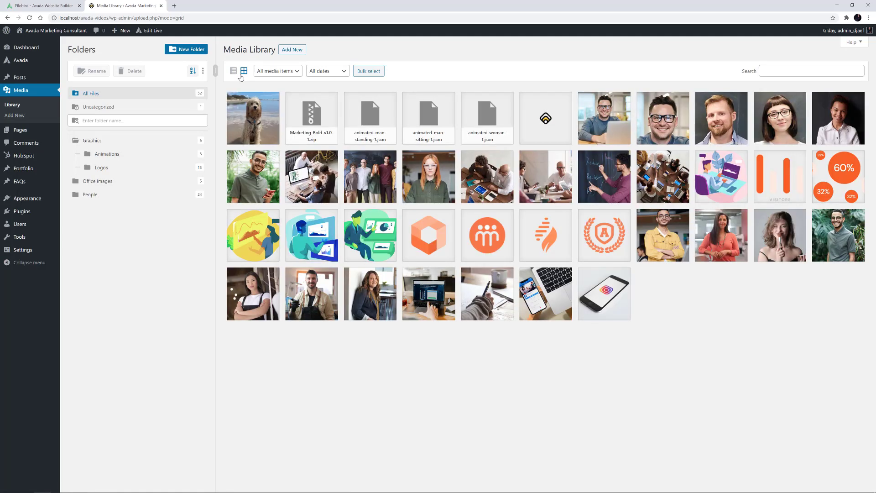
Move the overhead meeting photo from Office images into the People folder
{"action": "left_click", "coordinate": [103, 181]}
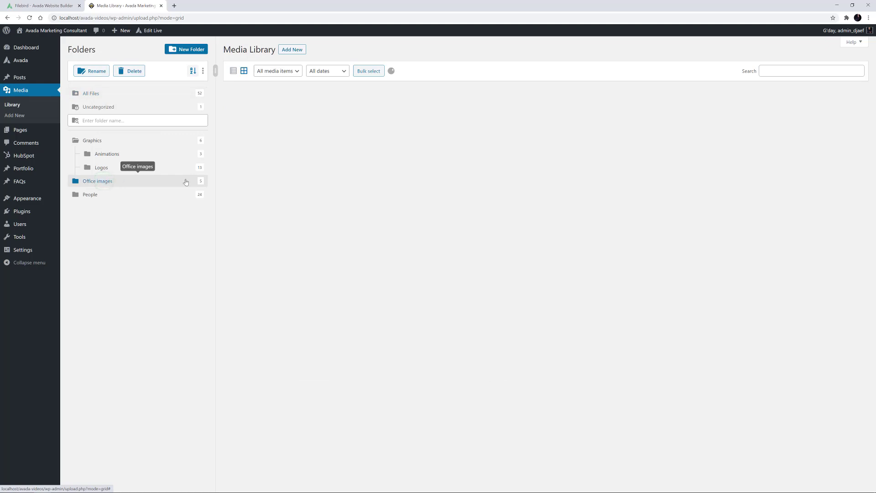
{"action": "left_click_drag", "start_coordinate": [247, 109], "coordinate": [93, 194]}
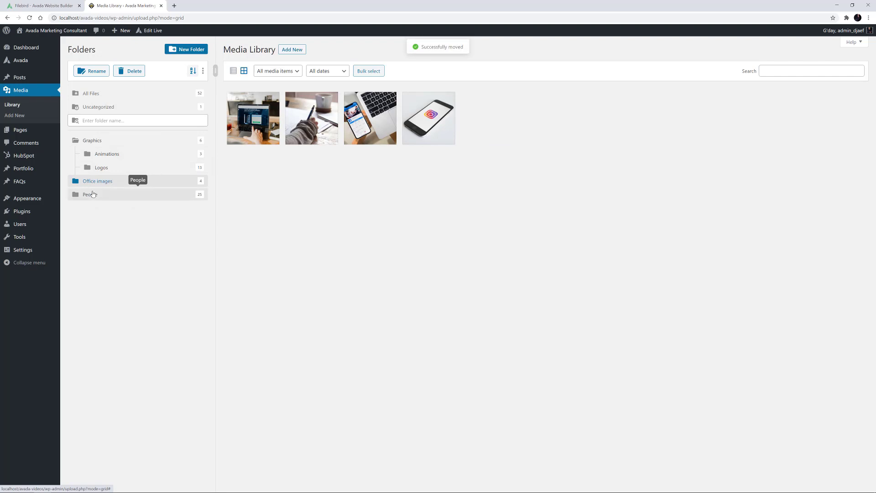
{"action": "left_click", "coordinate": [203, 71]}
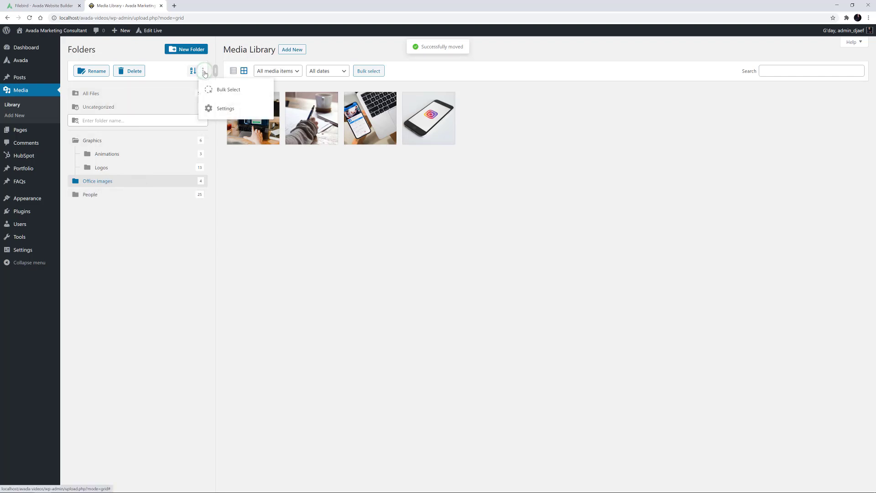
{"action": "left_click", "coordinate": [218, 90]}
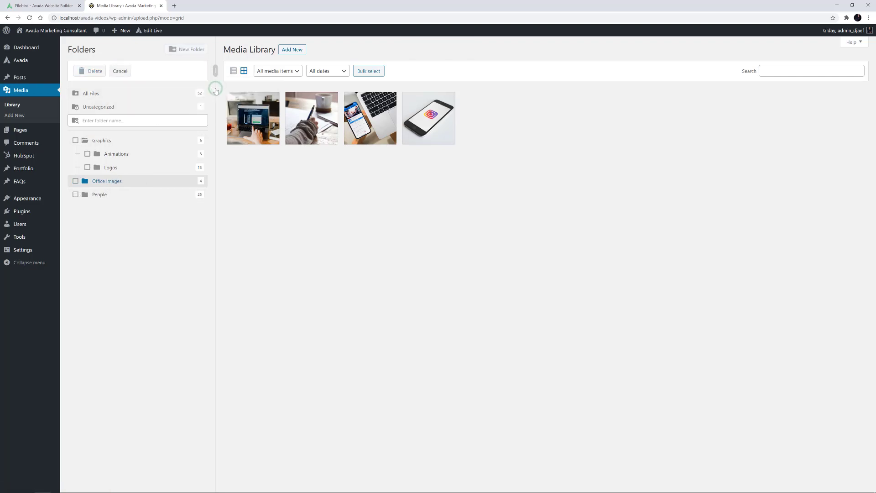
{"action": "left_click", "coordinate": [120, 71]}
{"action": "left_click", "coordinate": [203, 71]}
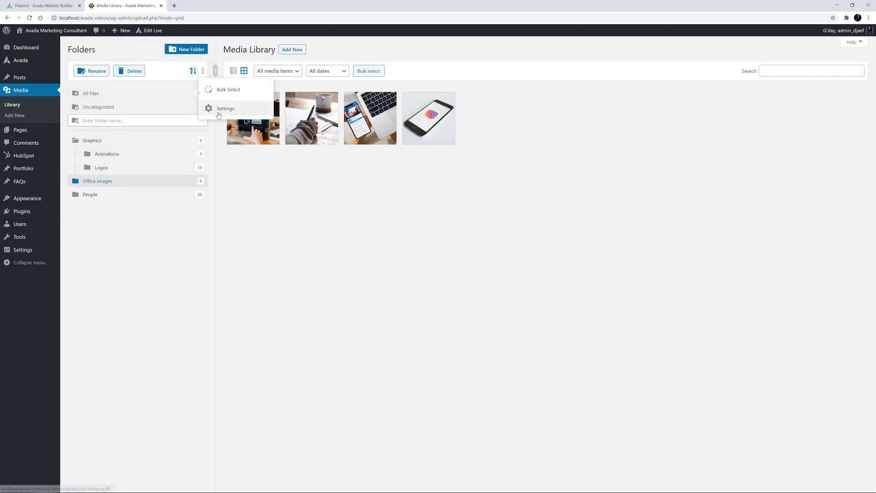
{"action": "left_click", "coordinate": [218, 108]}
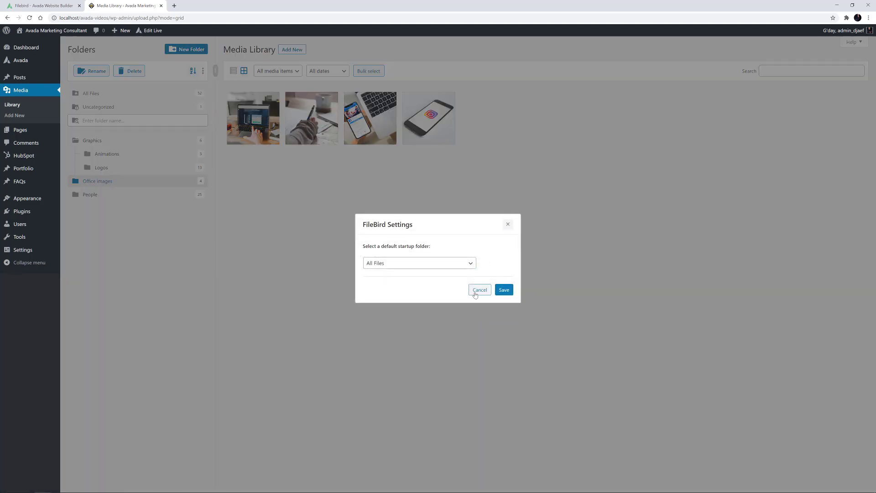
{"action": "left_click", "coordinate": [477, 291]}
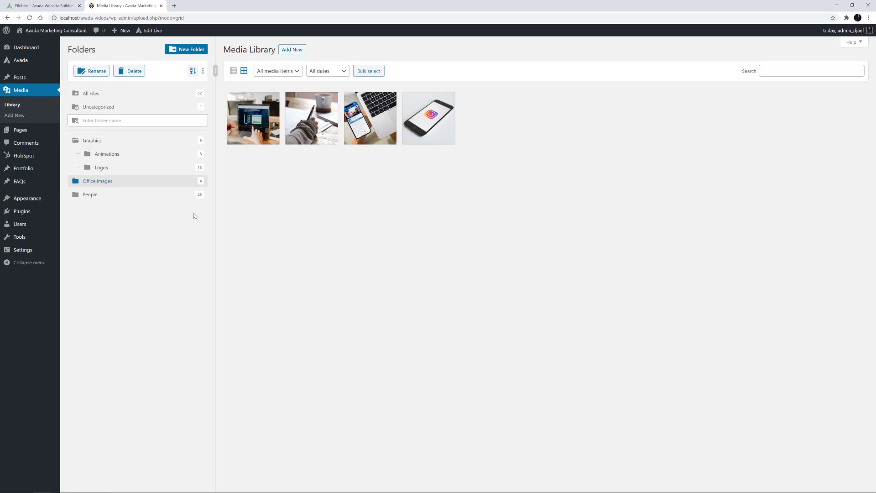
Review the Uninstall tab of FileBird's settings, under Settings, then head back to Media
{"action": "mouse_move", "coordinate": [23, 249]}
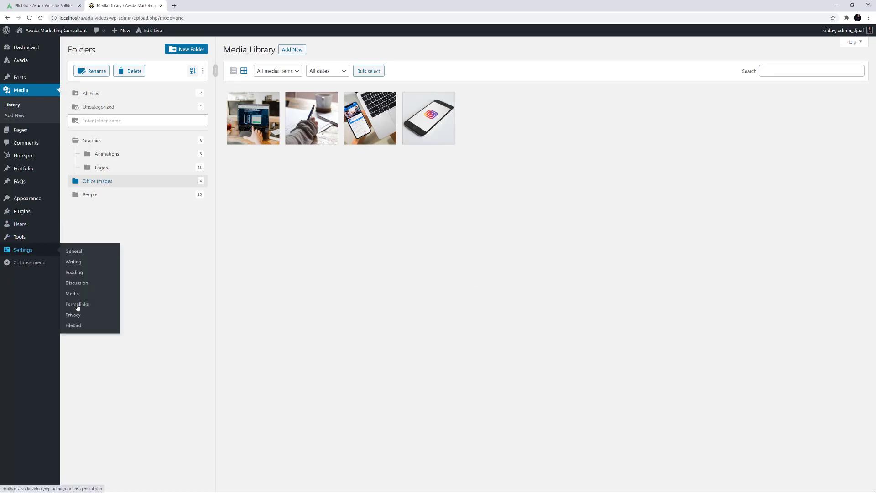
{"action": "left_click", "coordinate": [69, 327]}
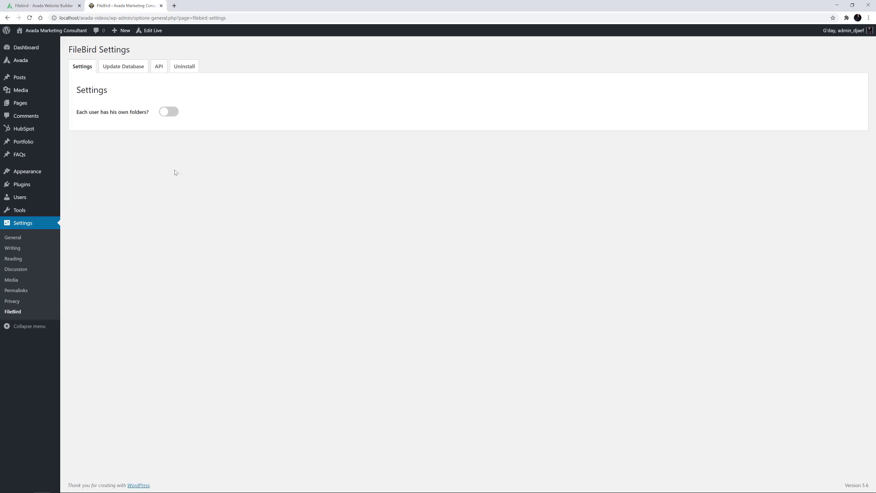
{"action": "left_click", "coordinate": [185, 68]}
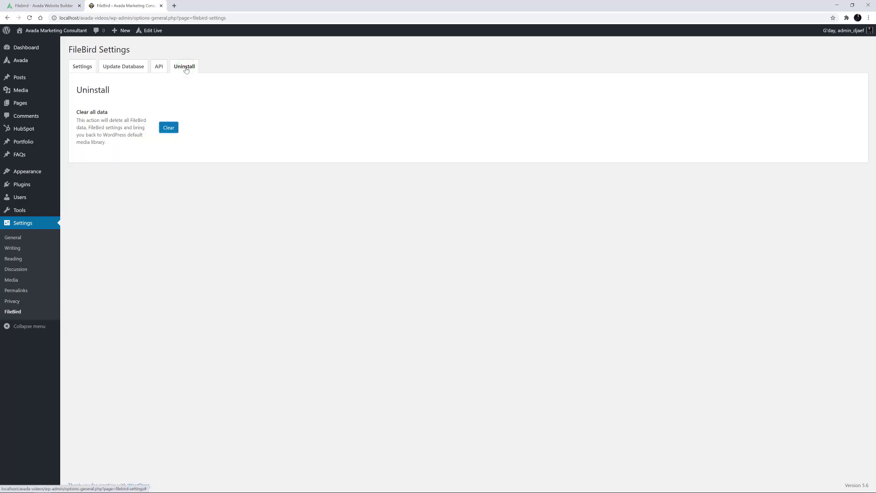
{"action": "left_click", "coordinate": [22, 91]}
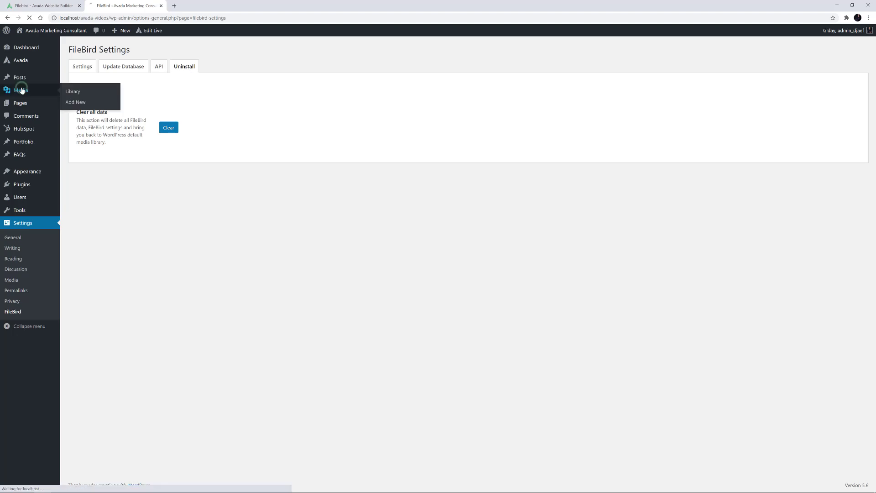